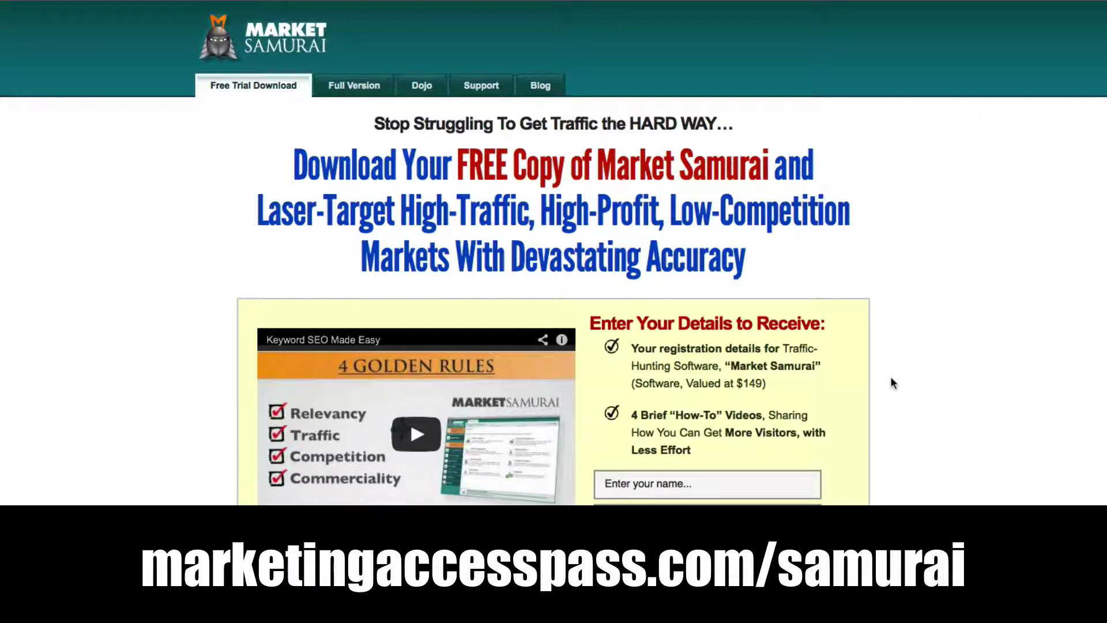
Scroll through the free copy page's benefits checklist, then back up toward the signup form.
scroll(864, 441, down, 3)
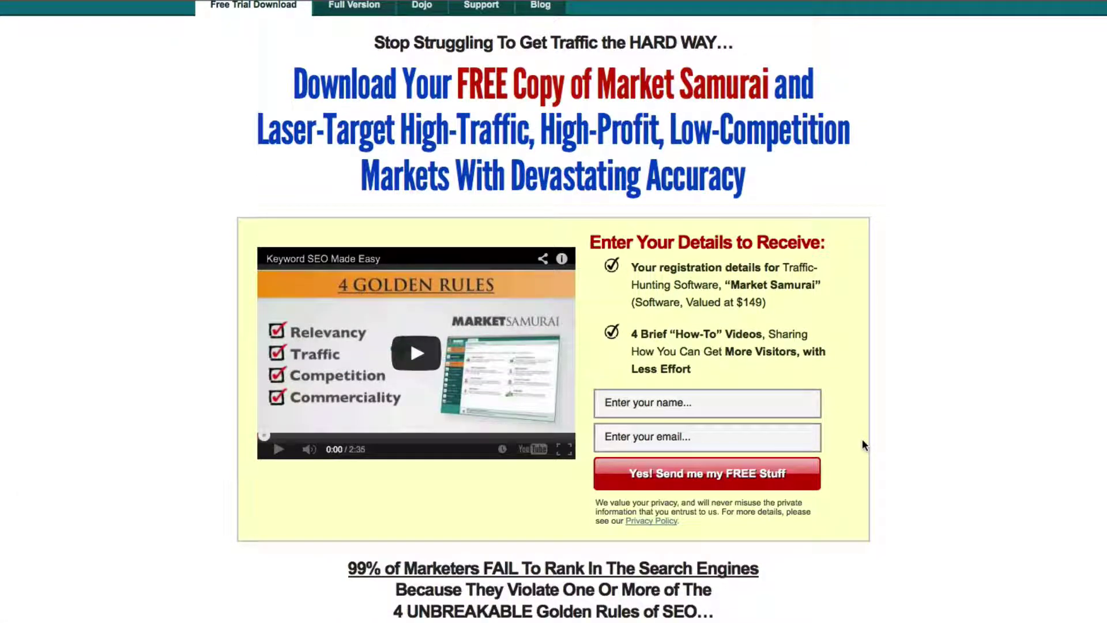
scroll(863, 440, down, 2)
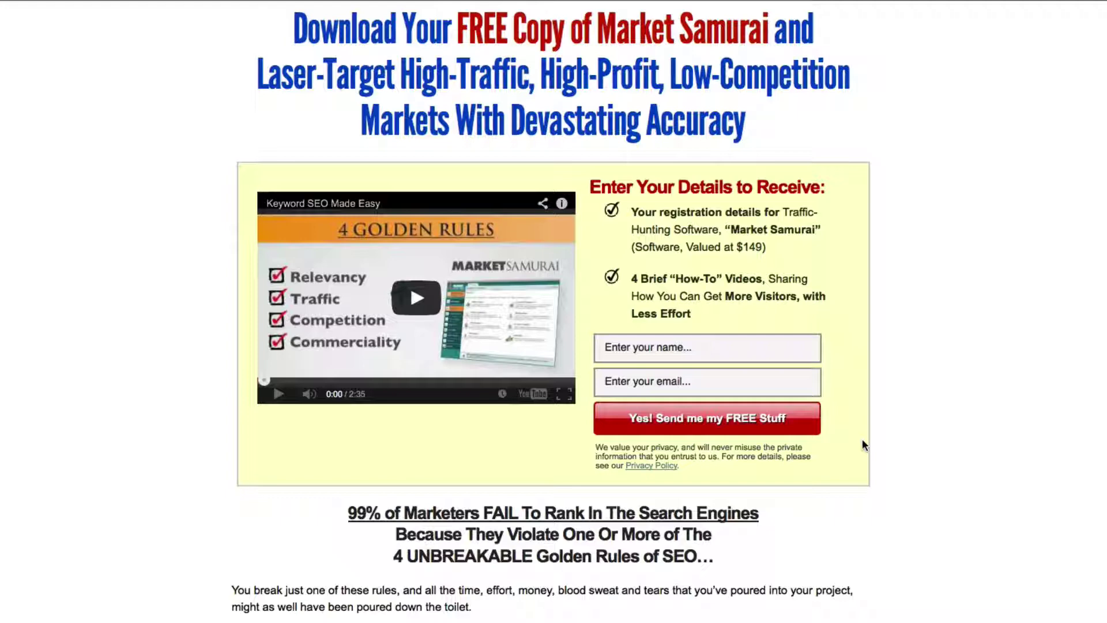
scroll(863, 440, down, 6)
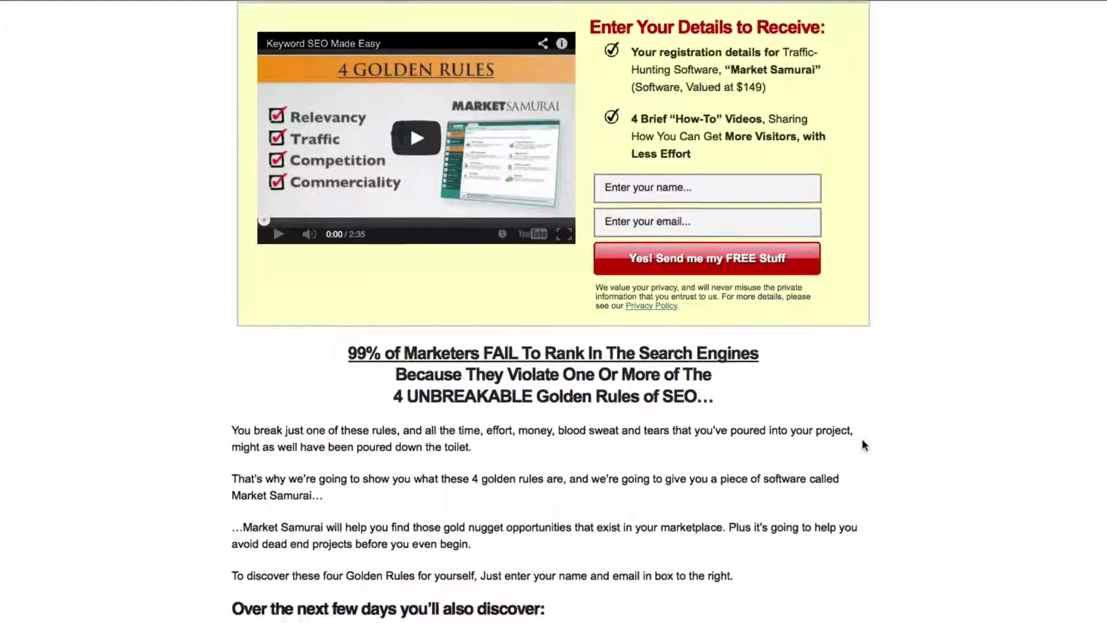
scroll(863, 441, down, 11)
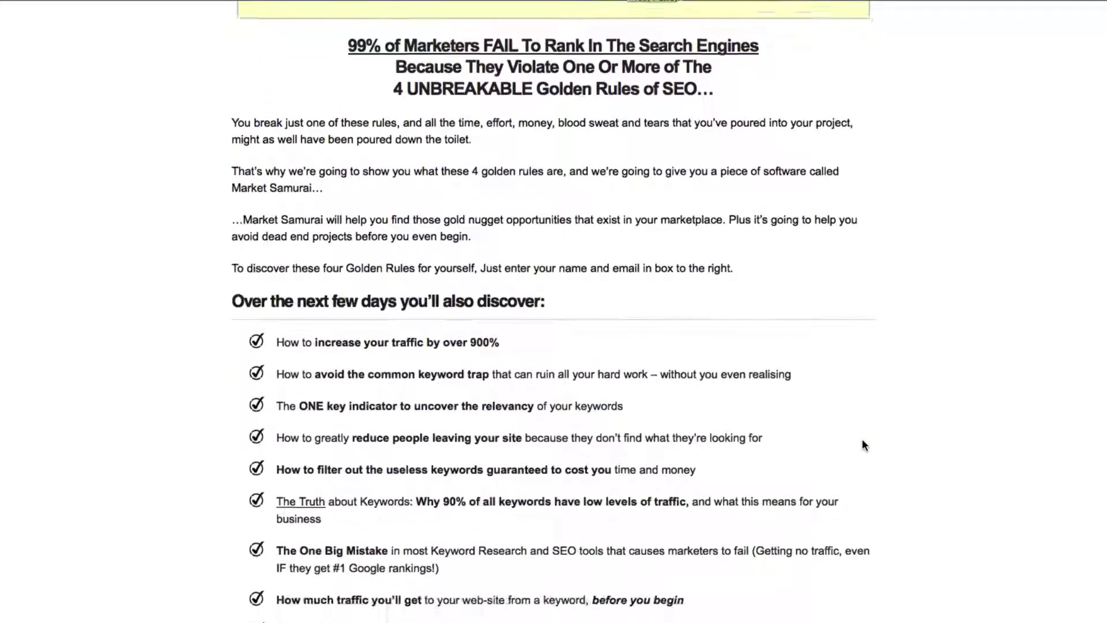
scroll(862, 441, down, 14)
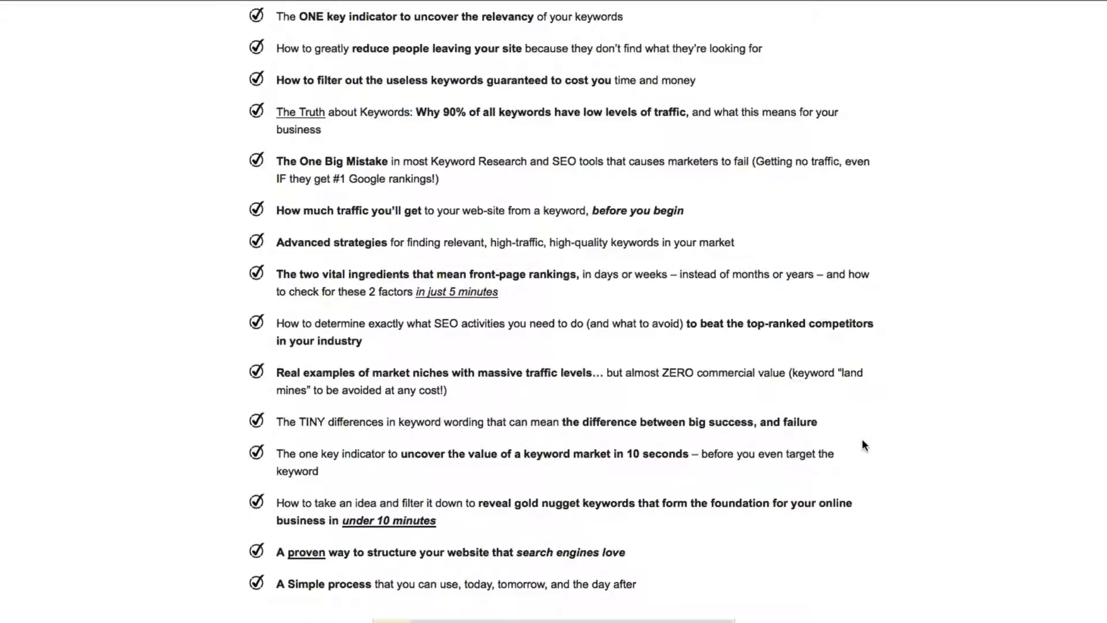
scroll(863, 442, down, 12)
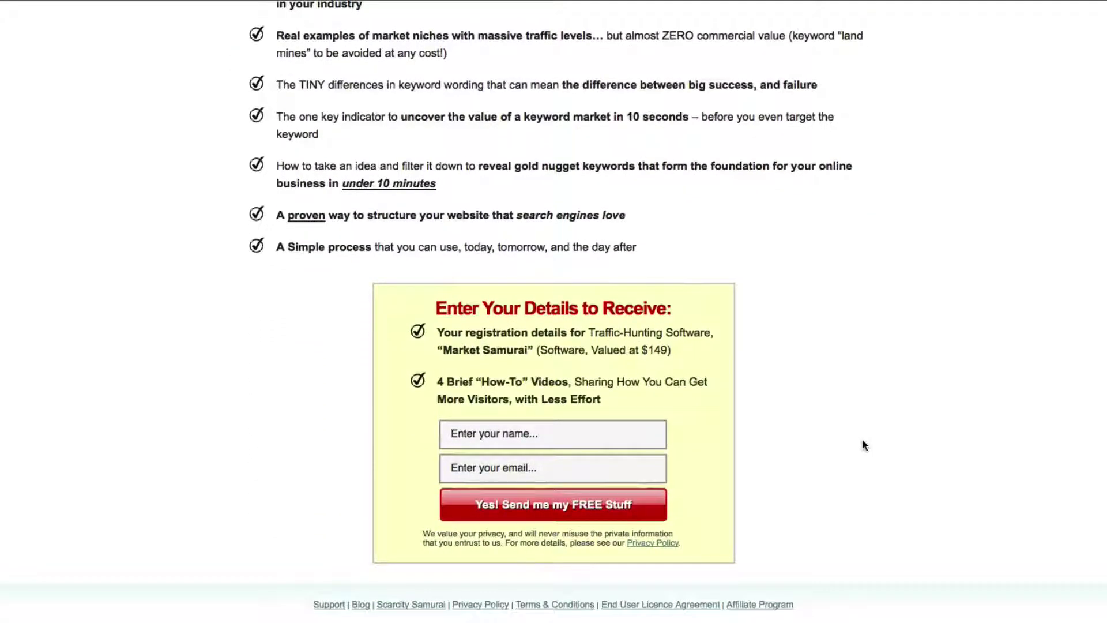
scroll(689, 455, up, 20)
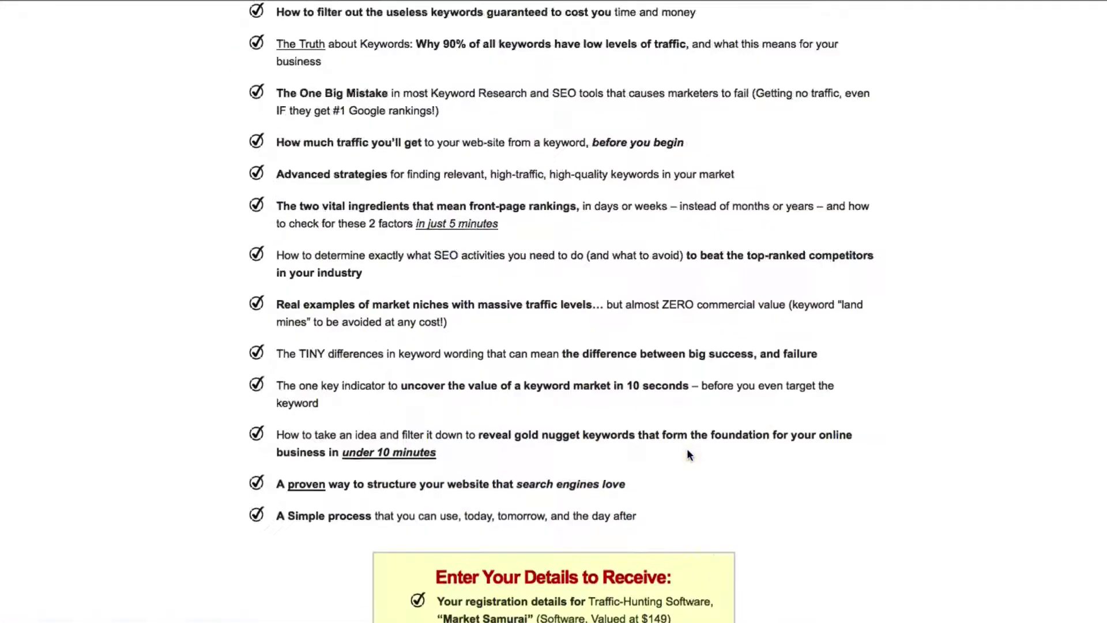
scroll(689, 454, up, 7)
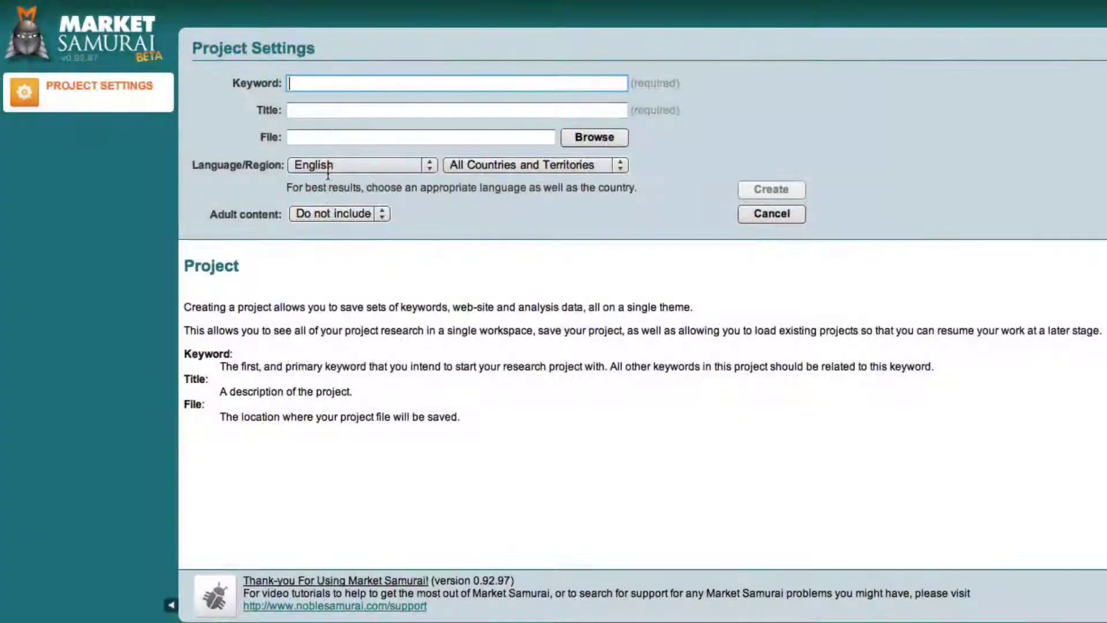
Create a project for keyword 'insanity workout' with auto-filled title and file location.
click(338, 82)
text(insanity workou)
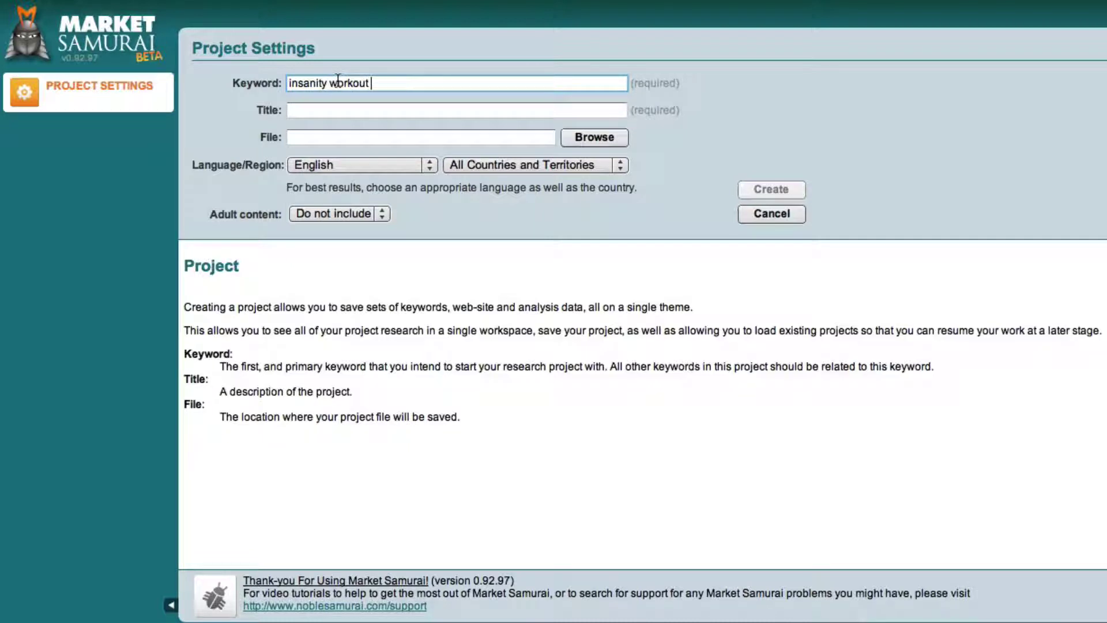
text(t)
click(324, 110)
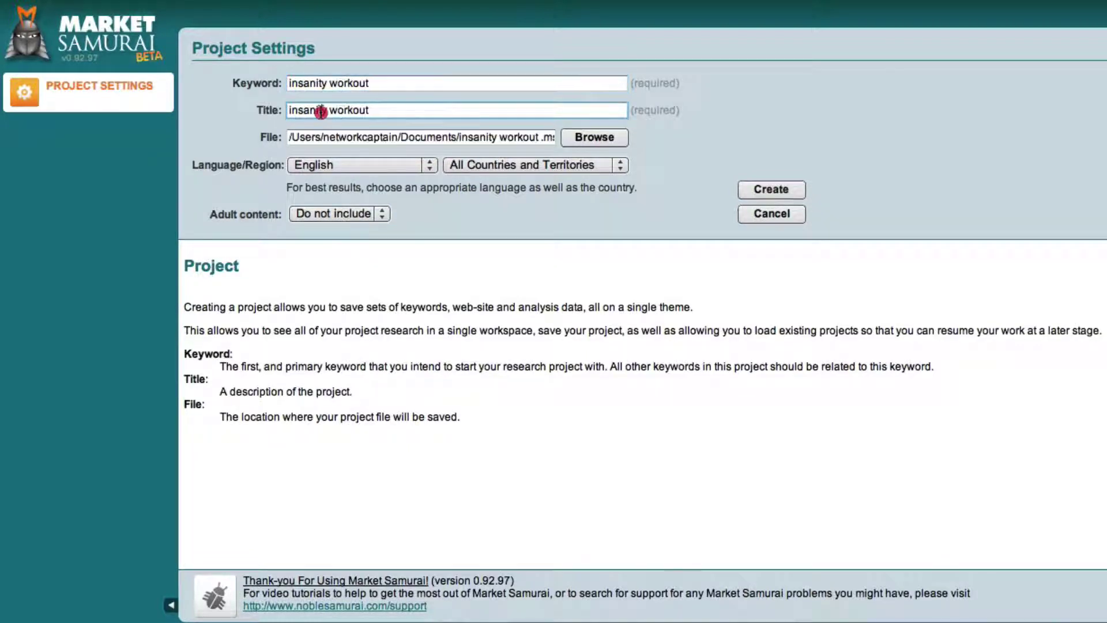
click(769, 189)
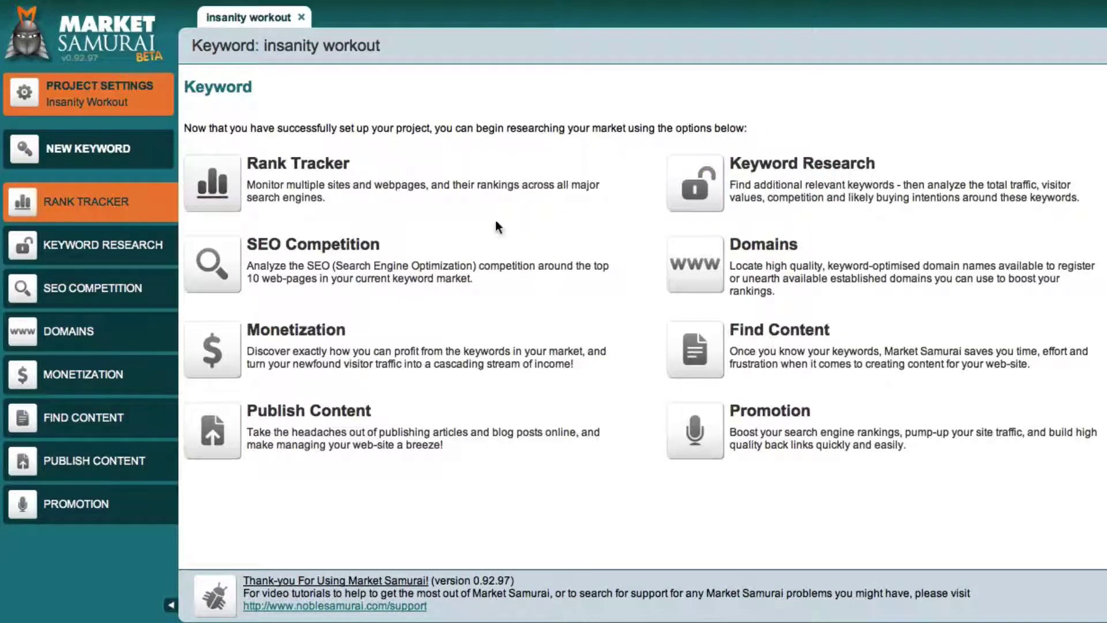
Add the keyword 'insanity workout schedule' and generate its SEO Competition results.
click(36, 158)
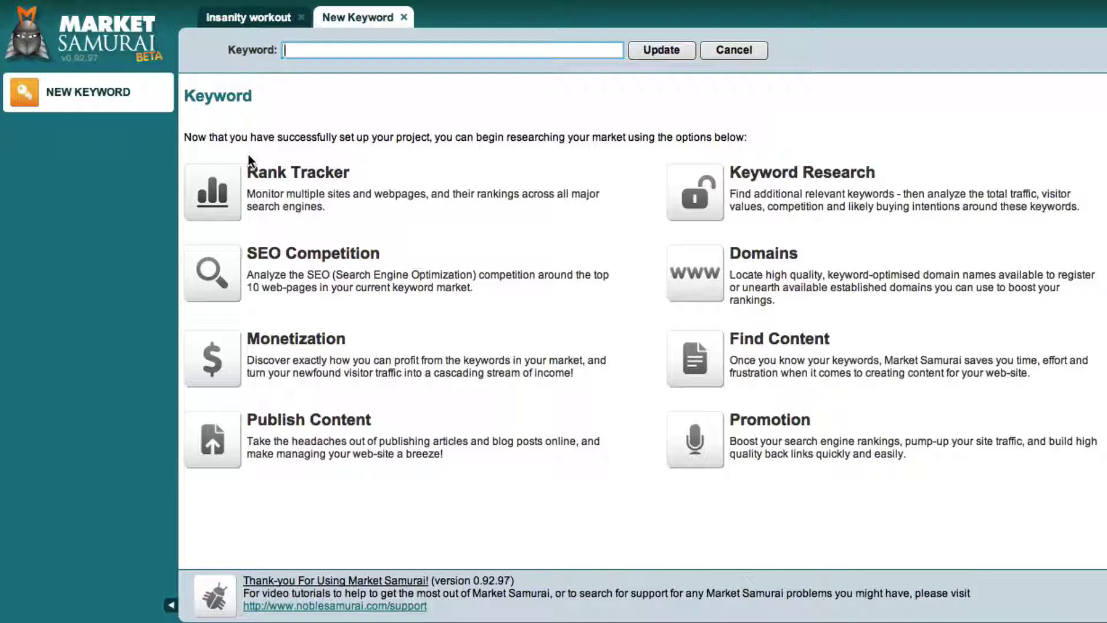
text(insanity worko)
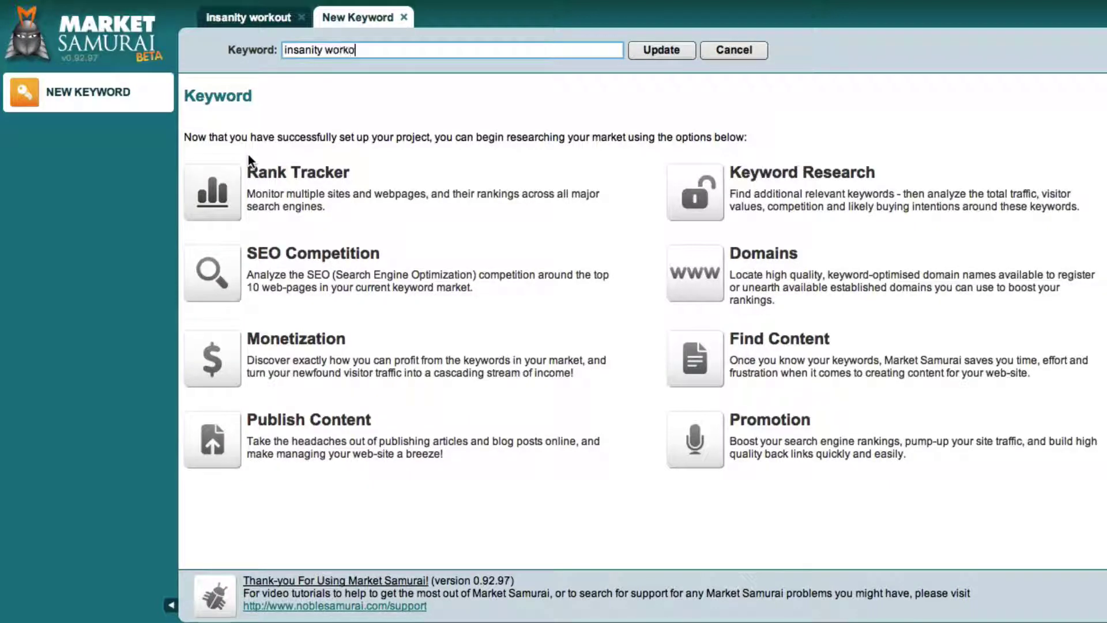
text(ut schedule)
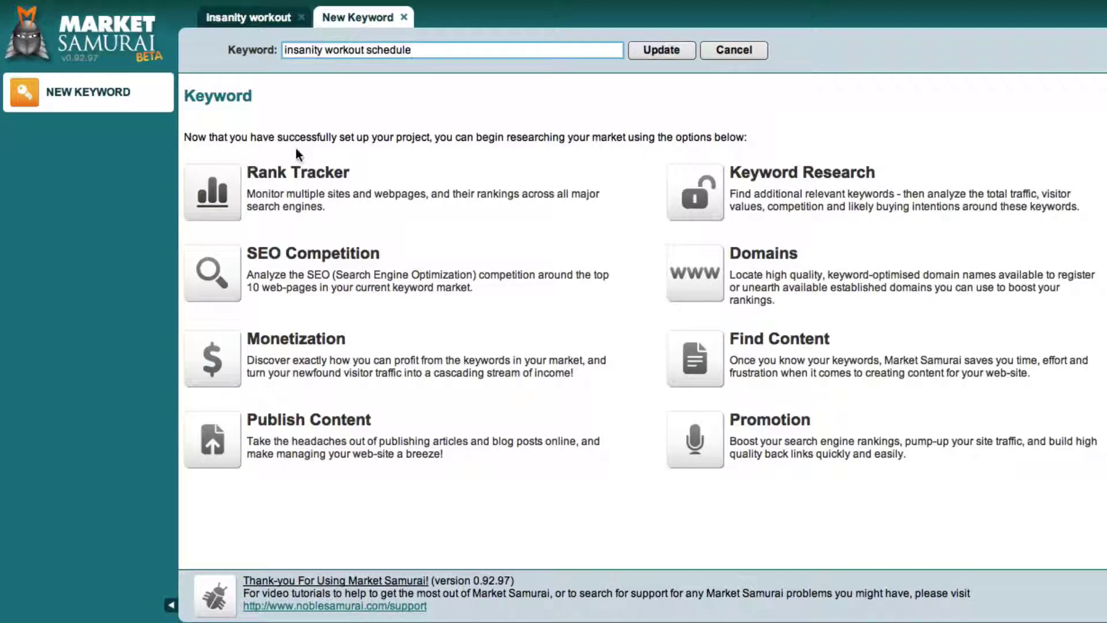
click(658, 50)
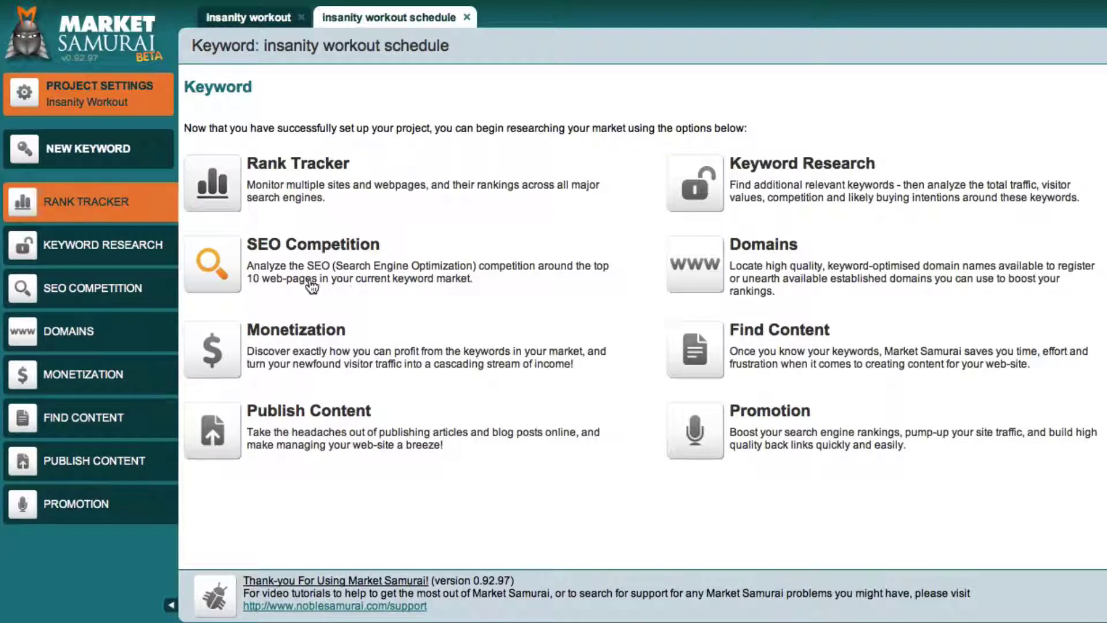
click(225, 280)
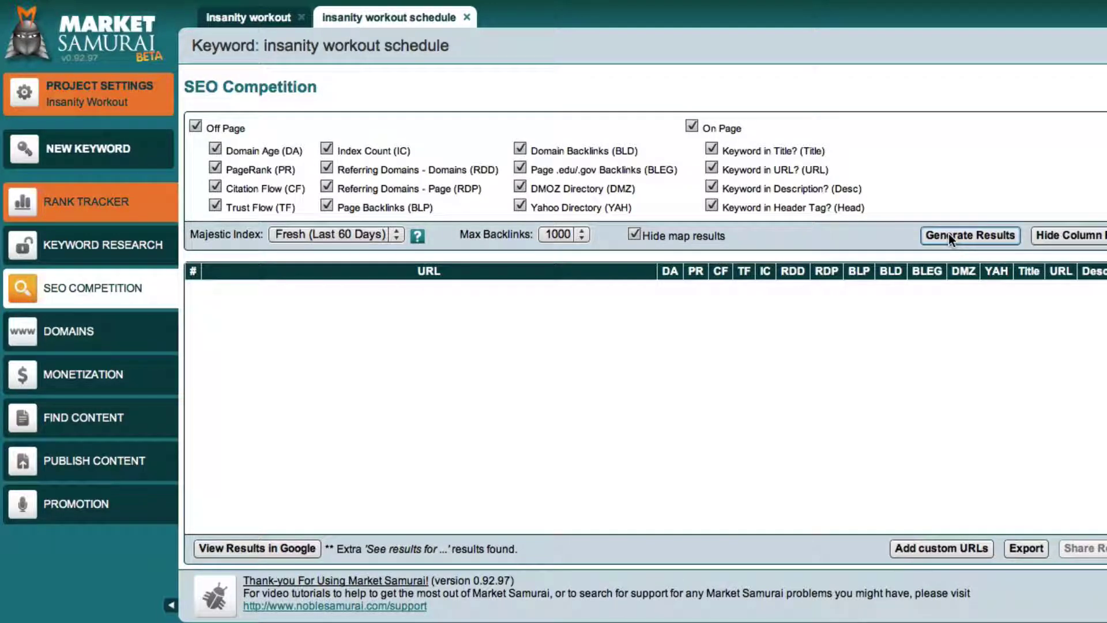
click(949, 233)
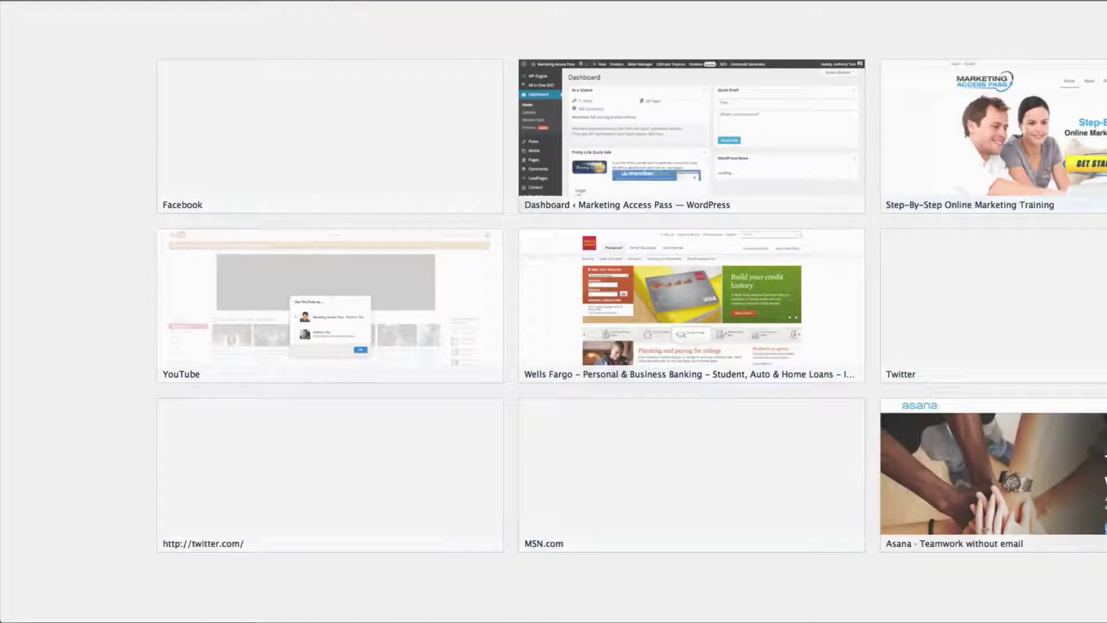
Load Google and search for 'insanity workout schedule'.
text(google)
key(Return)
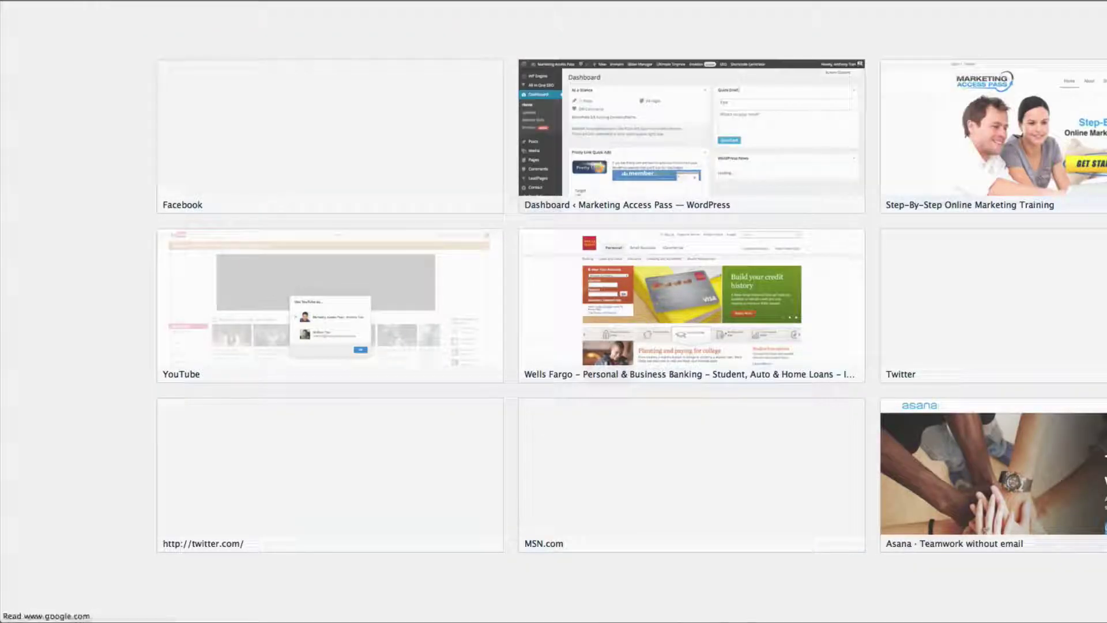
text(insanity )
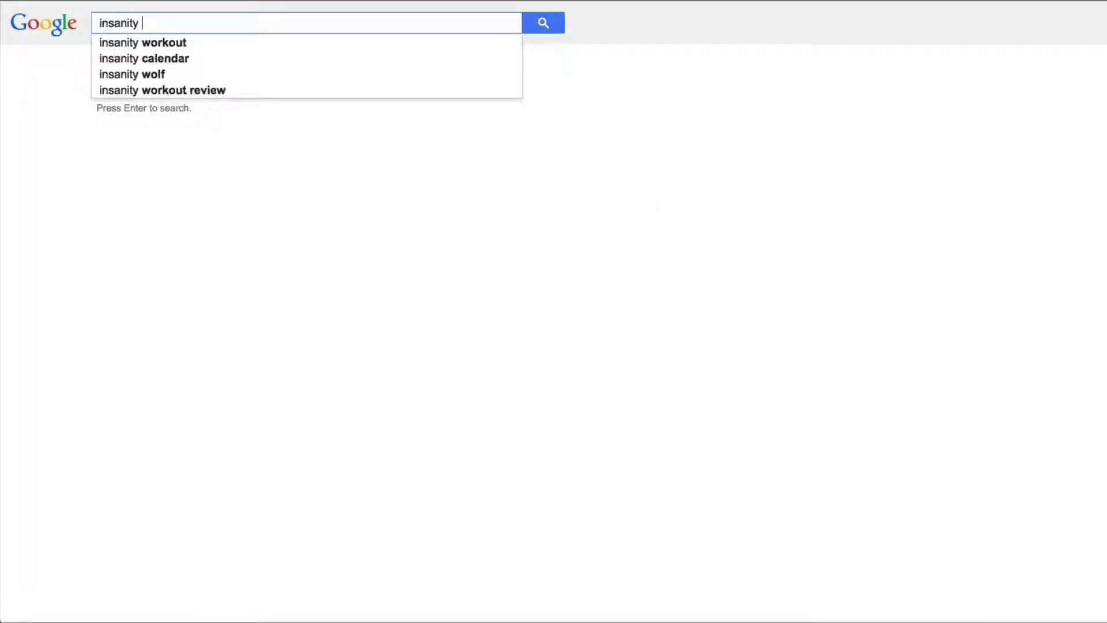
text(workout schedule)
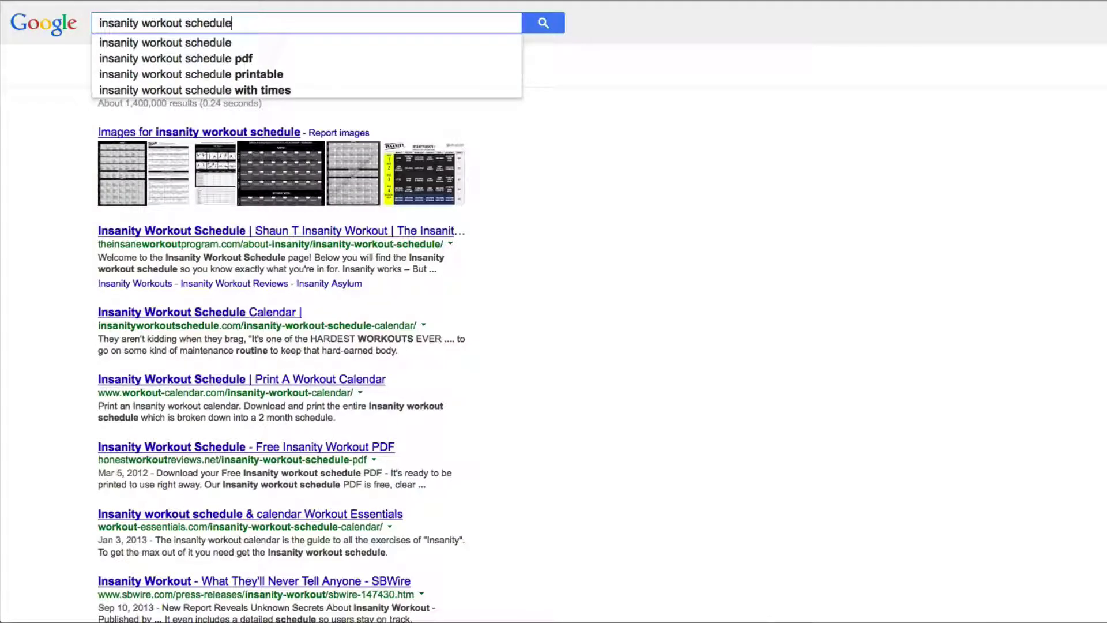
key(Return)
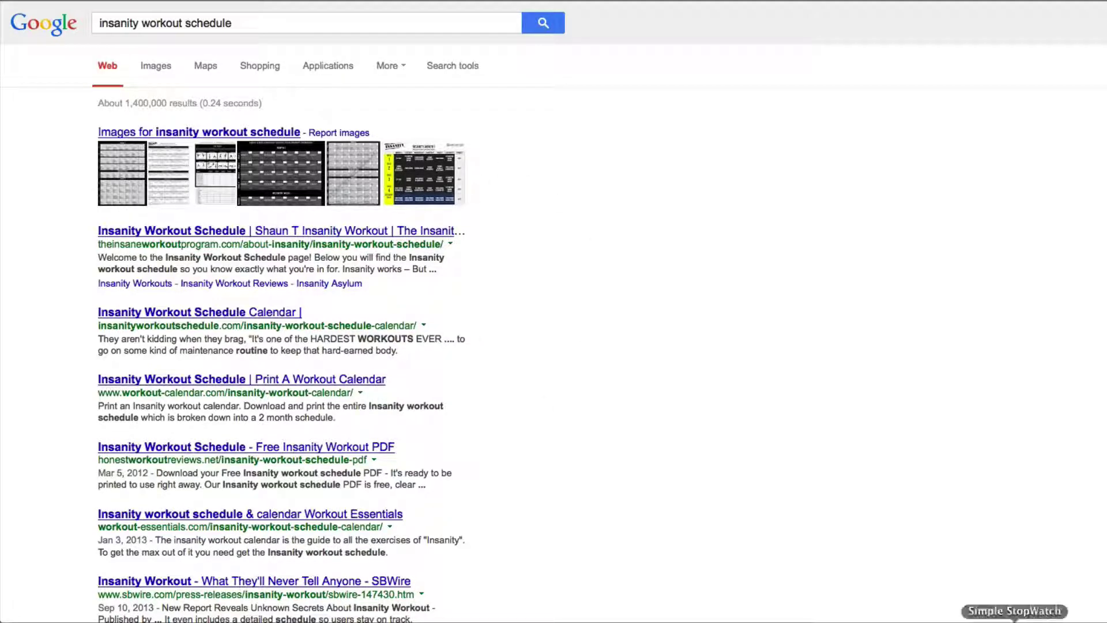
Place Market Samurai's SEO Competition table beside the Google results and scroll the results.
click(868, 614)
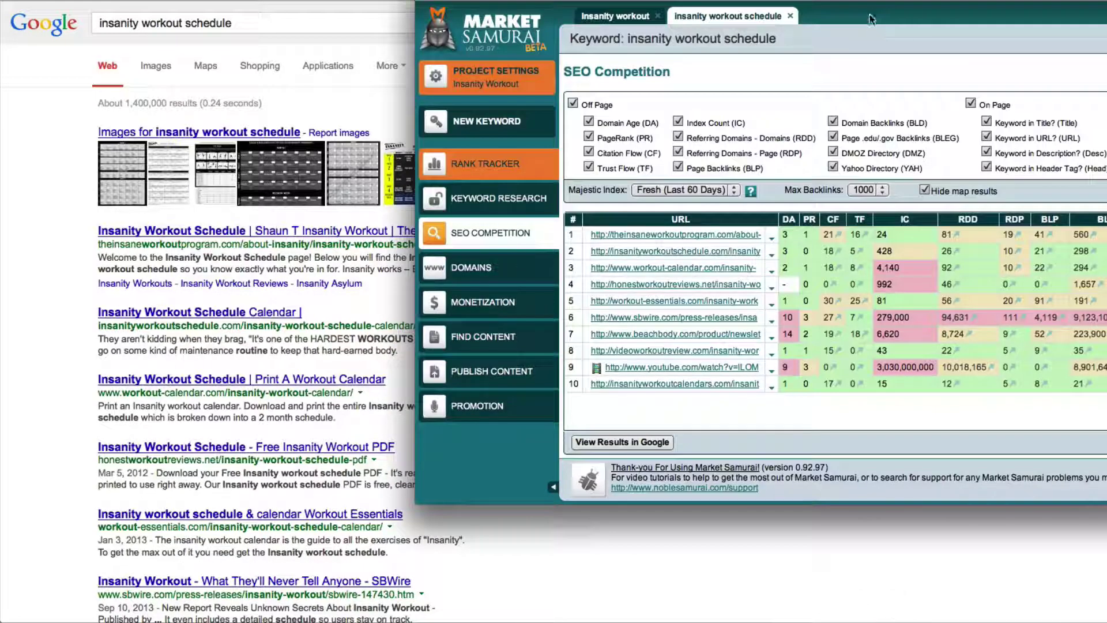
drag(874, 6, 996, 5)
scroll(351, 266, down, 2)
scroll(351, 267, down, 5)
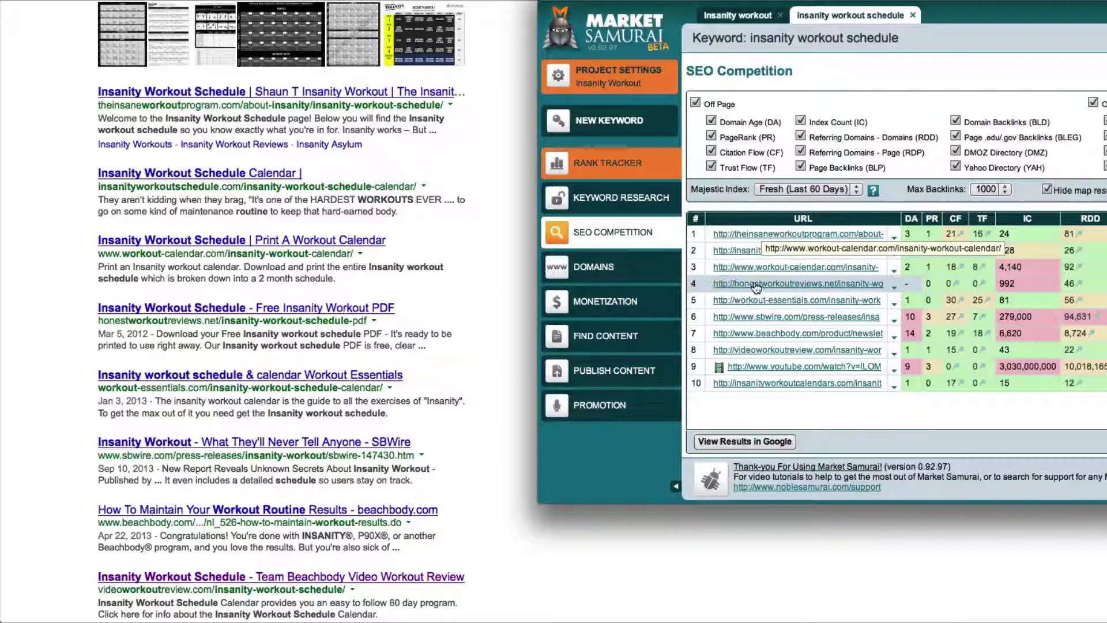
Move the Market Samurai window so the full table, including on-page columns, is visible.
drag(1083, 3, 743, 19)
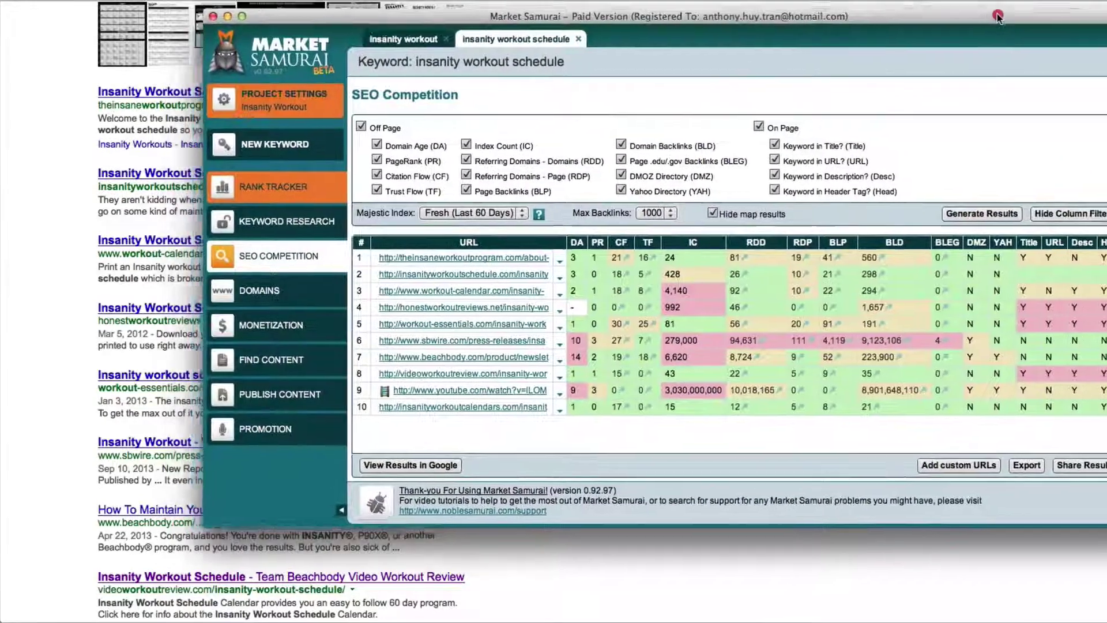
drag(982, 21, 1013, 17)
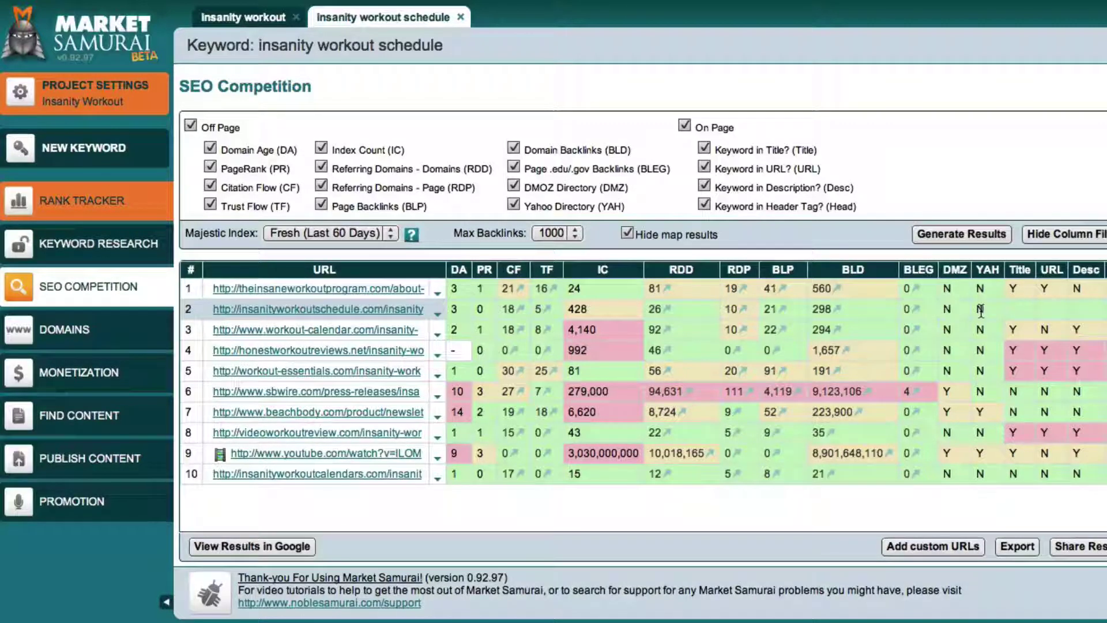
click(439, 295)
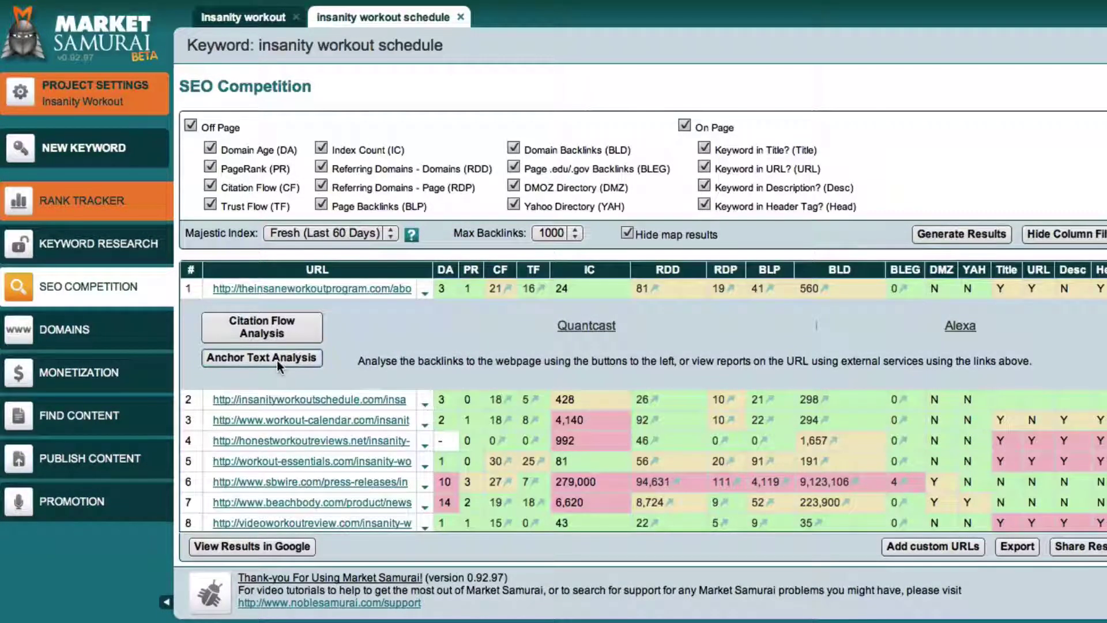
click(276, 359)
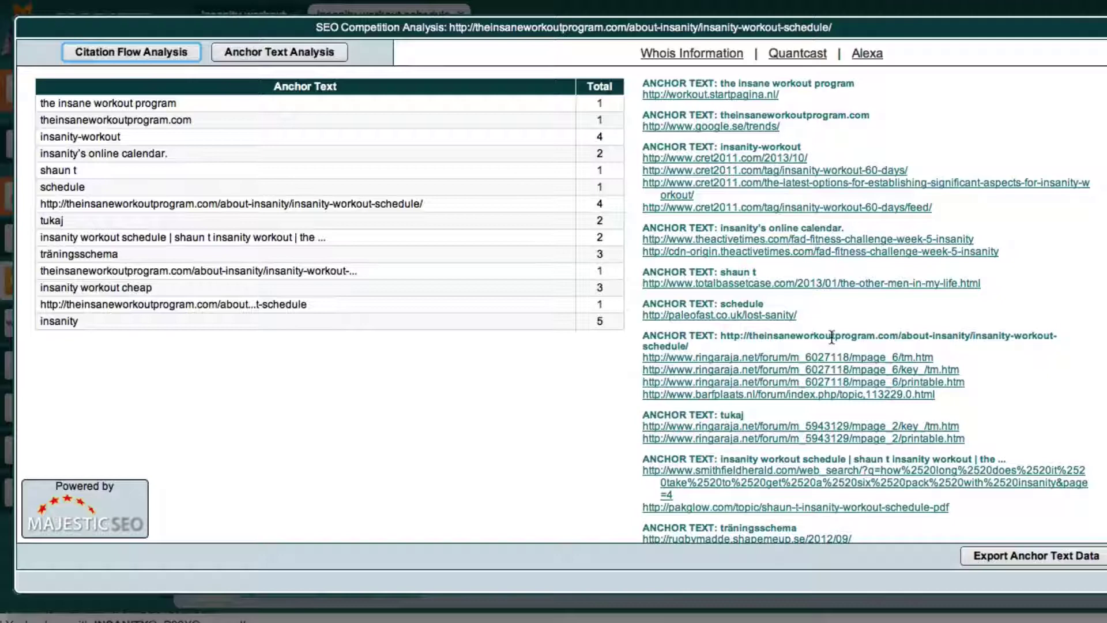
scroll(832, 336, down, 5)
scroll(832, 337, up, 4)
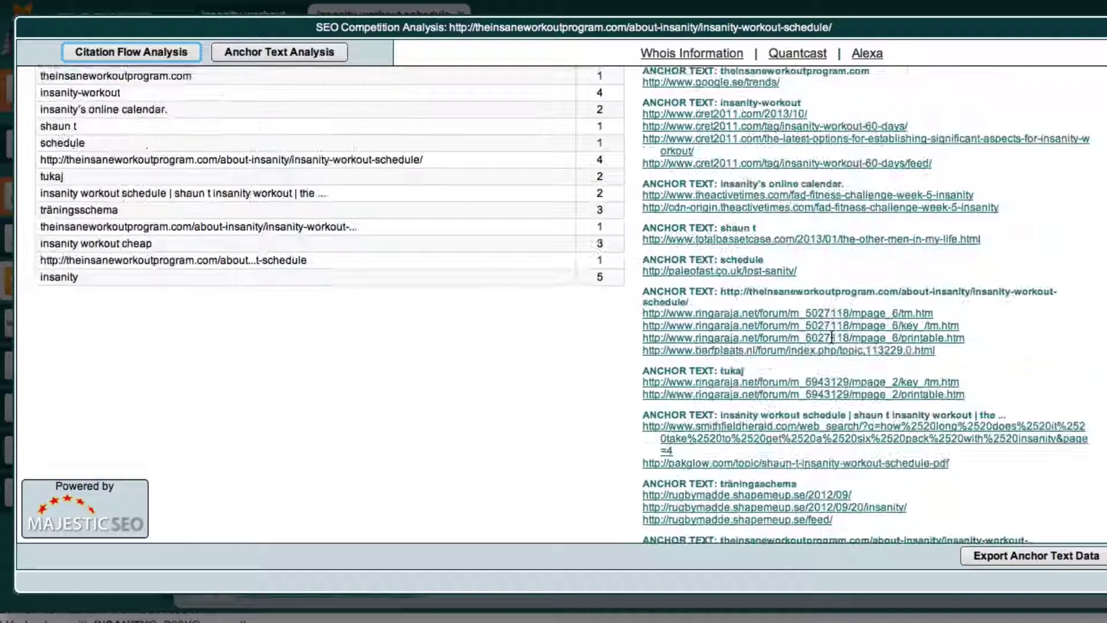
scroll(832, 337, up, 2)
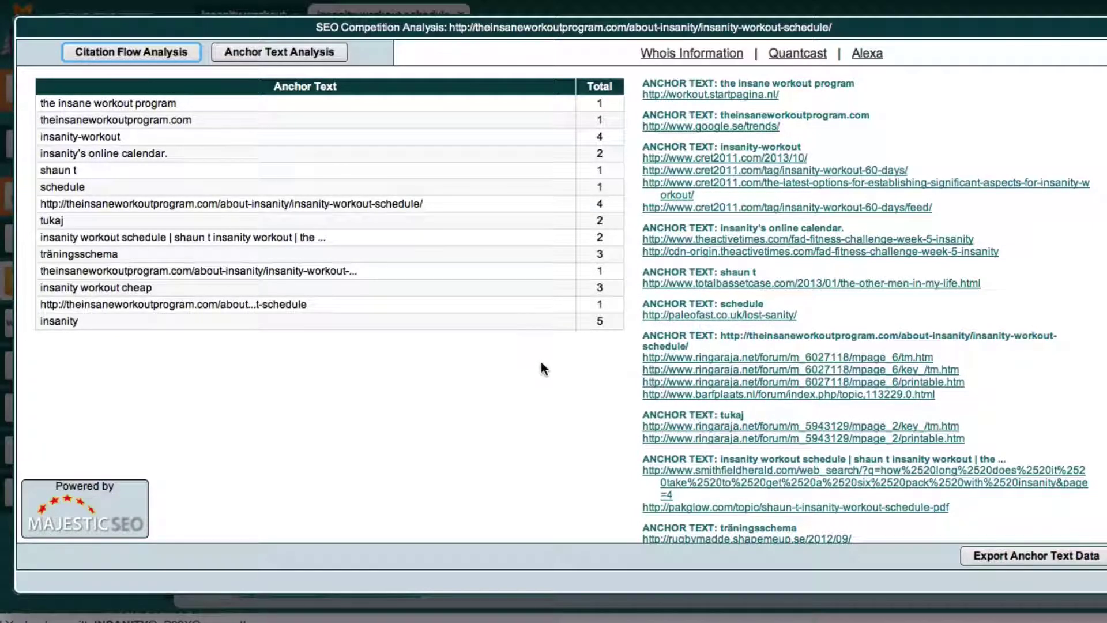
click(1095, 14)
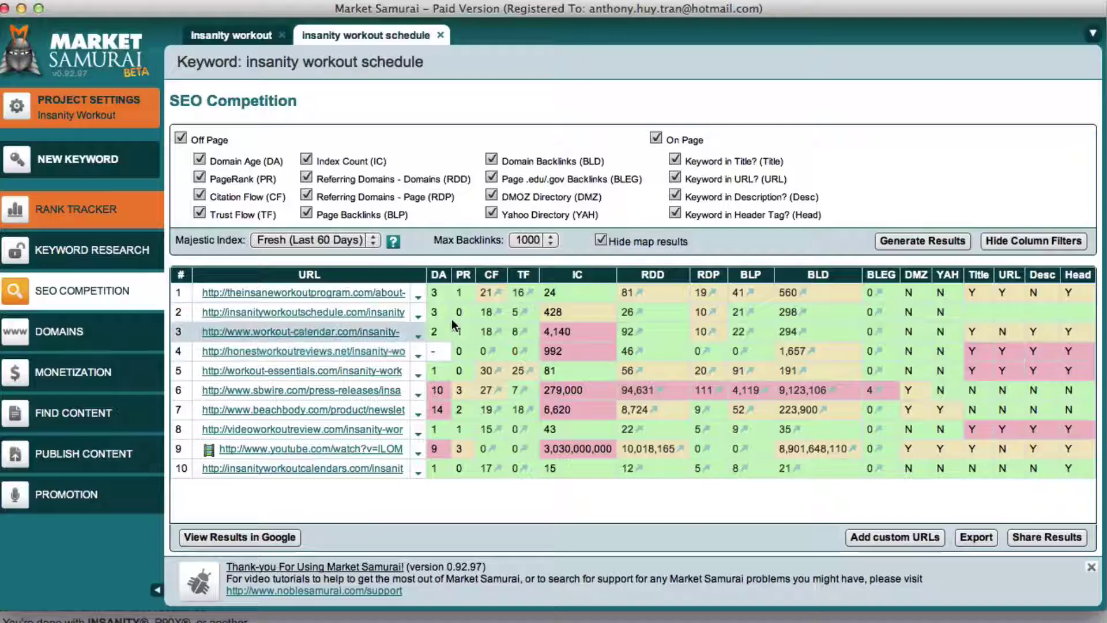
mouse_move(441, 282)
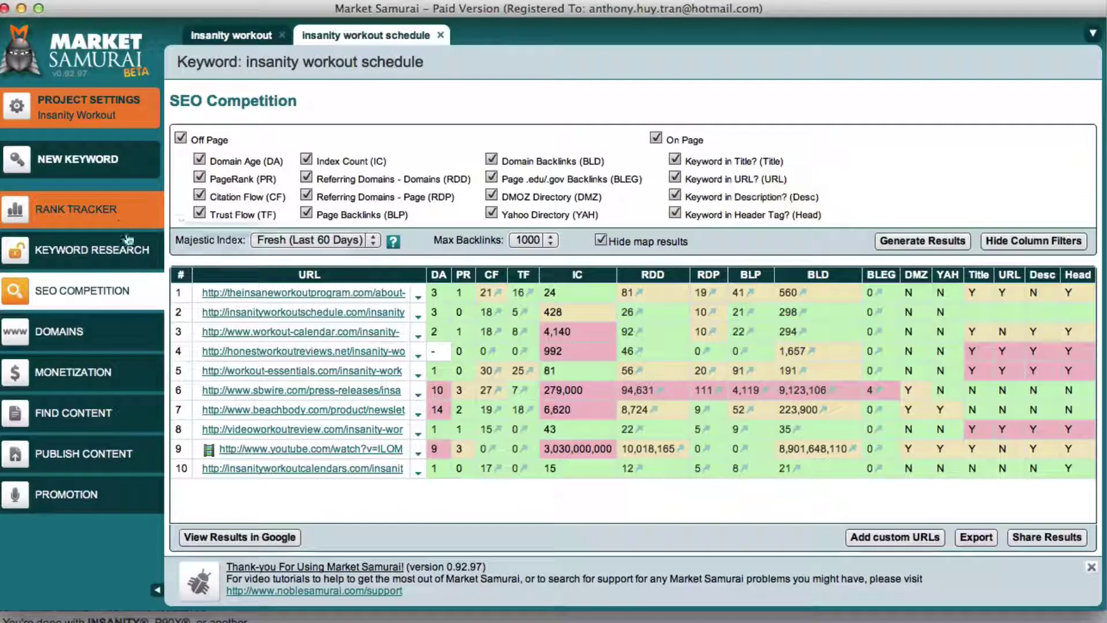
Open the Insanity Workout Review campaign in Rank Tracker.
click(116, 209)
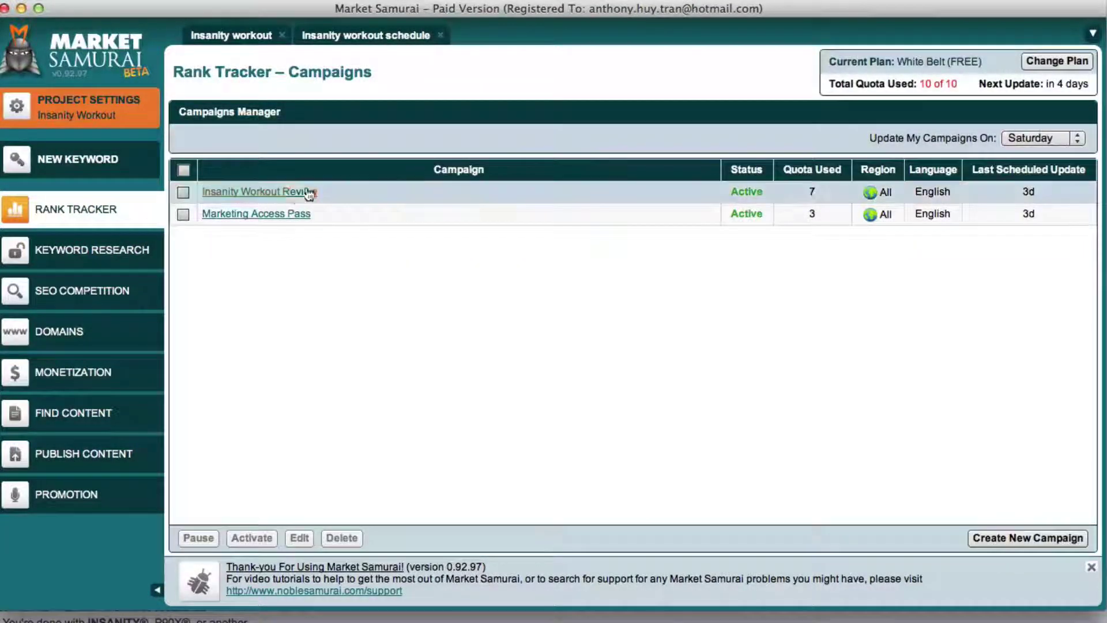
click(309, 192)
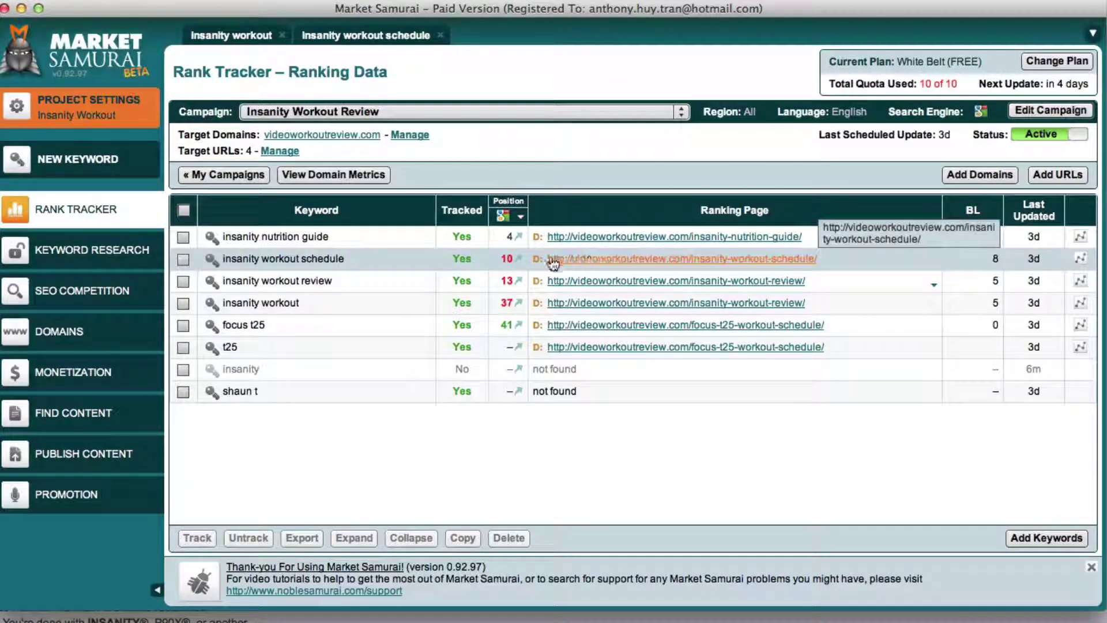
Inspect the campaign keywords' ranking positions in the Rank Tracker table.
mouse_move(520, 265)
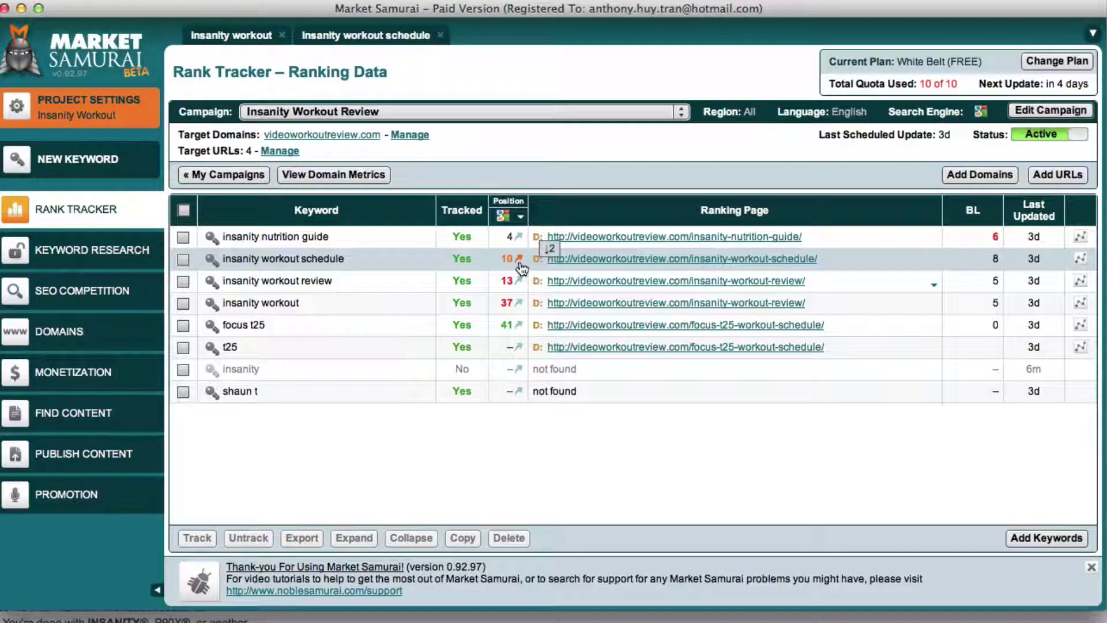